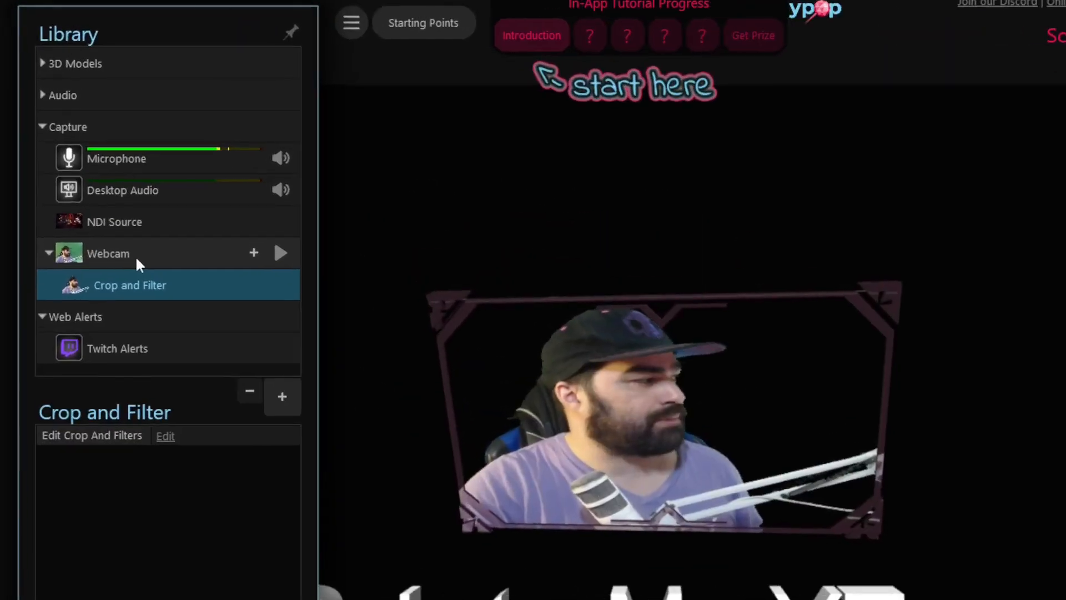
- Add a new Crop and Filter to the Webcam capture source
mouse_move(141, 287)
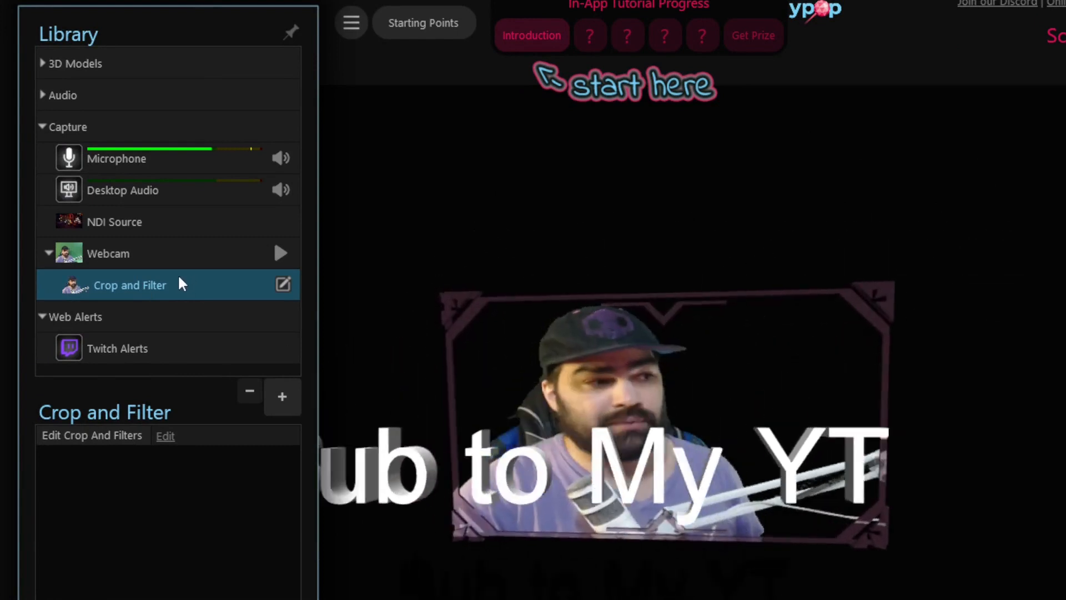
left_click(177, 262)
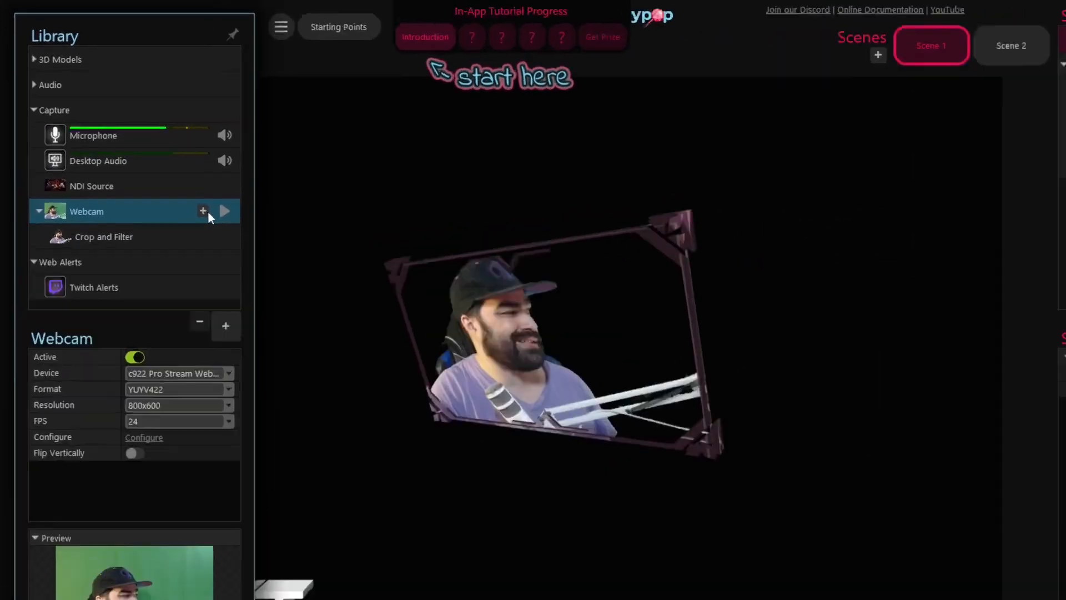
left_click(203, 211)
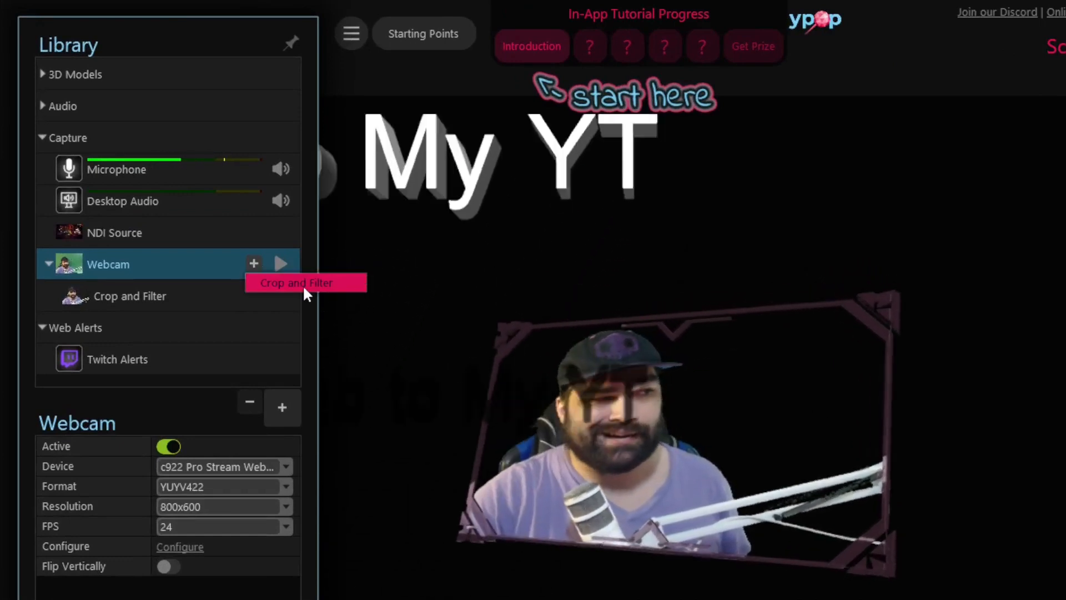
left_click(303, 286)
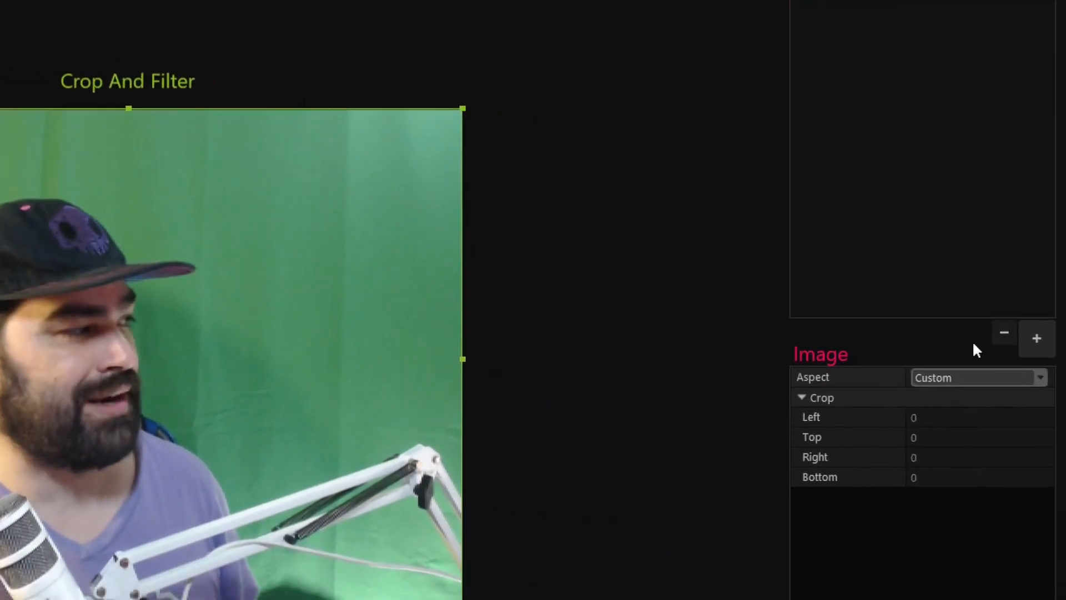
- Add a Chroma Key filter and set its chroma color by sampling the green backdrop, about R28 G207 B93
left_click(1035, 341)
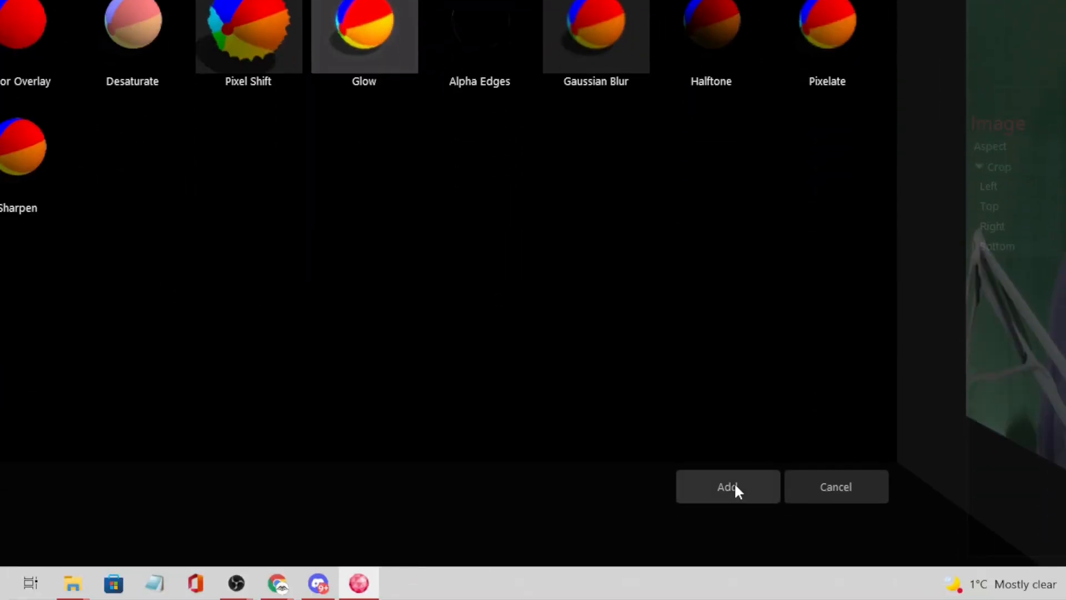
left_click(733, 487)
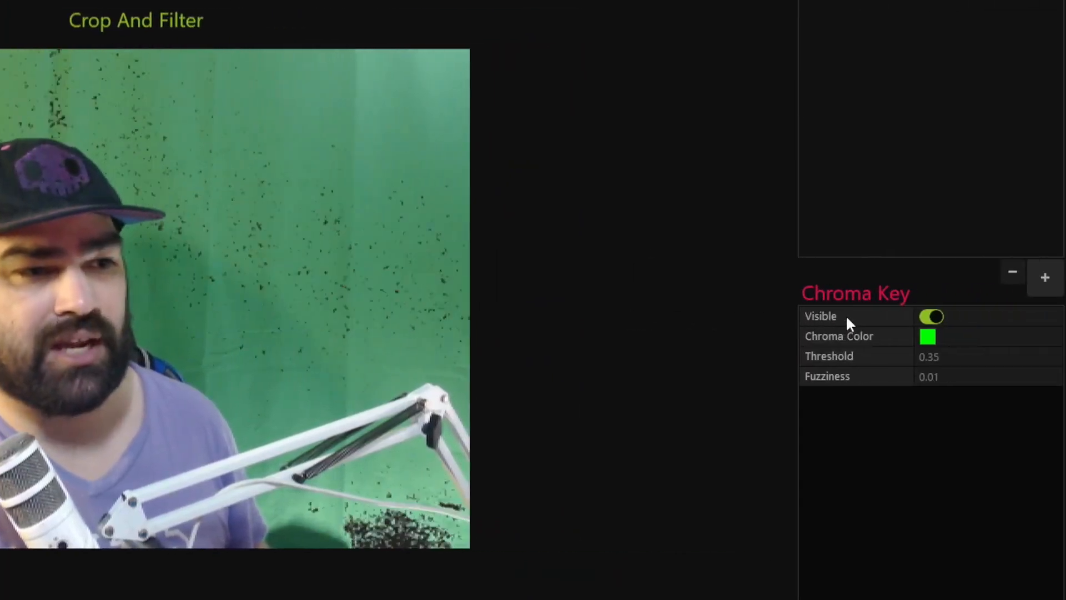
left_click(918, 336)
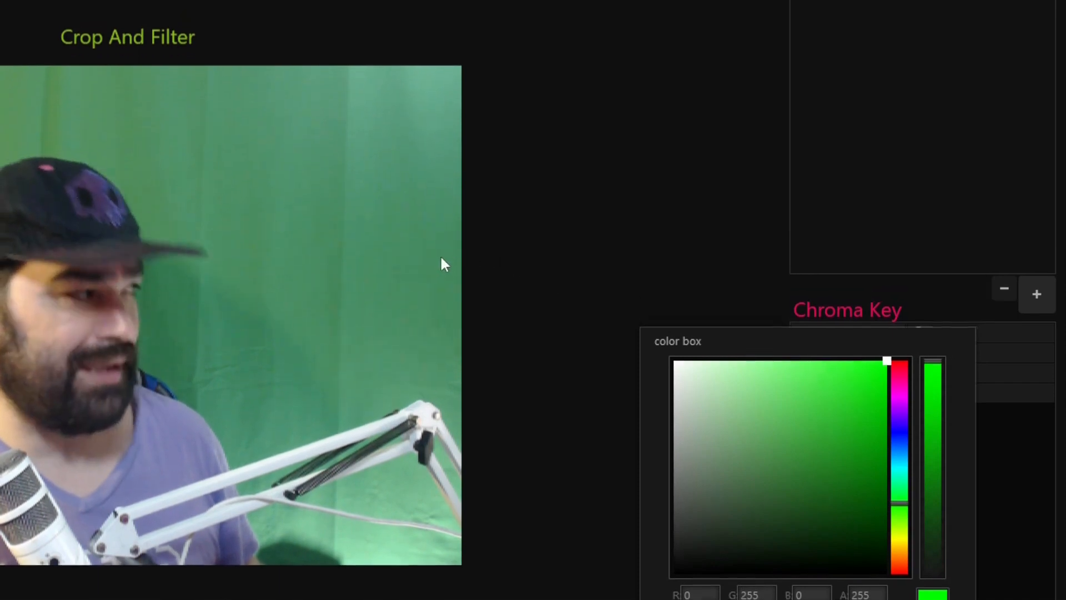
left_click(408, 244)
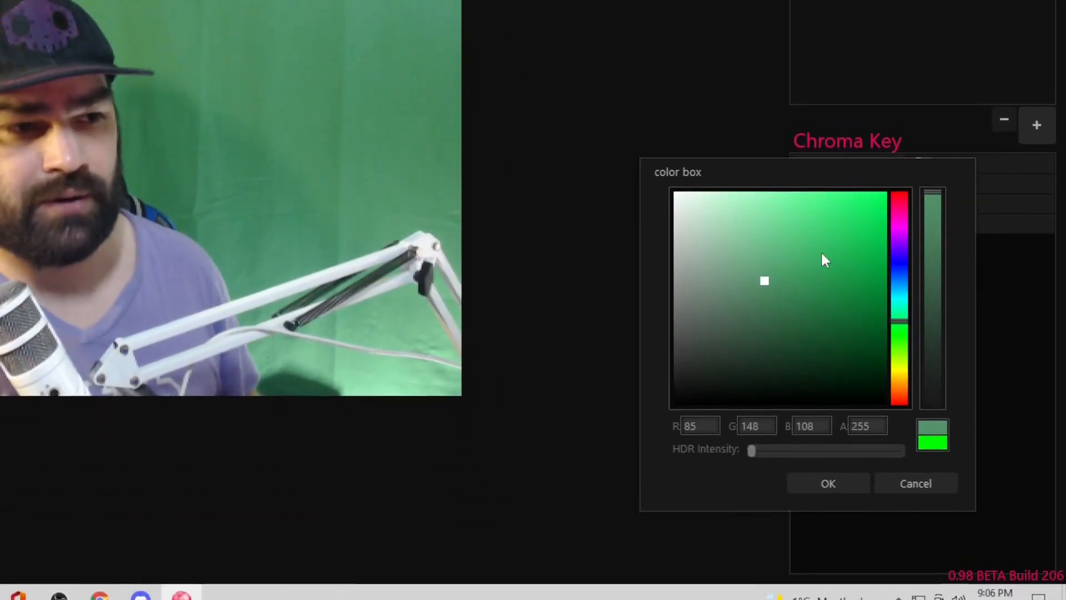
left_click(857, 213)
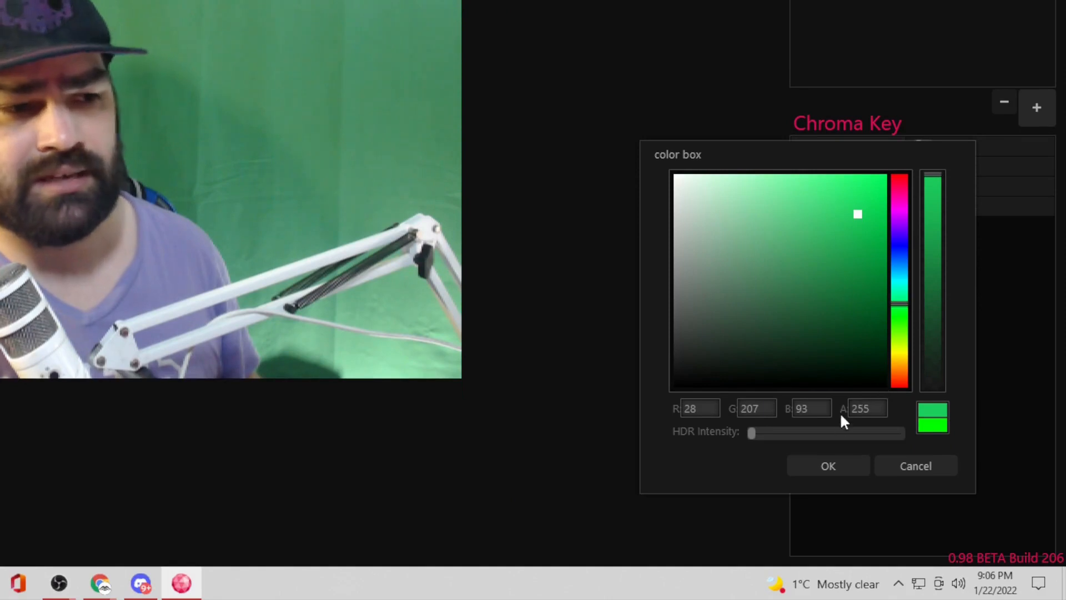
left_click(830, 466)
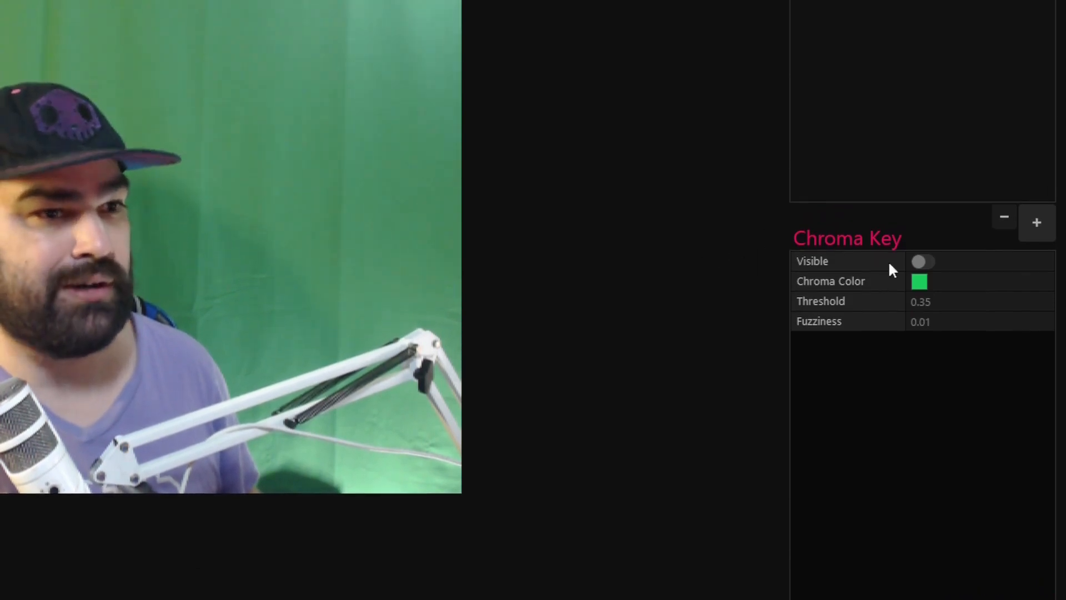
- Turn the chroma key on, set threshold to 0.2197 and fuzziness to 0.0502, and leave the filter editor
left_click(925, 261)
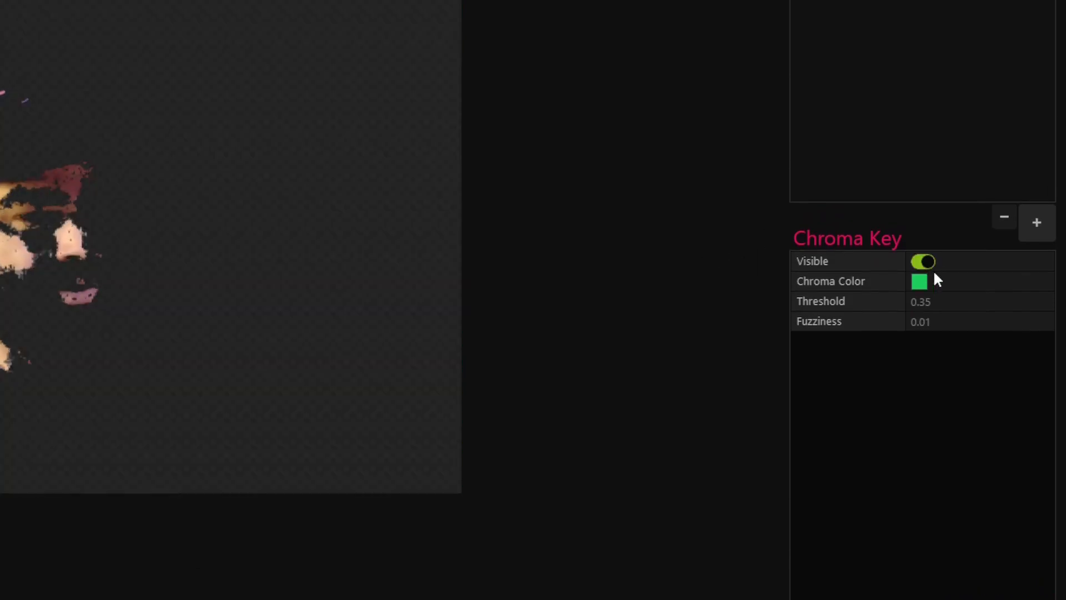
mouse_move(1010, 304)
left_mouse_down()
mouse_move(989, 306)
mouse_move(1003, 315)
left_mouse_up()
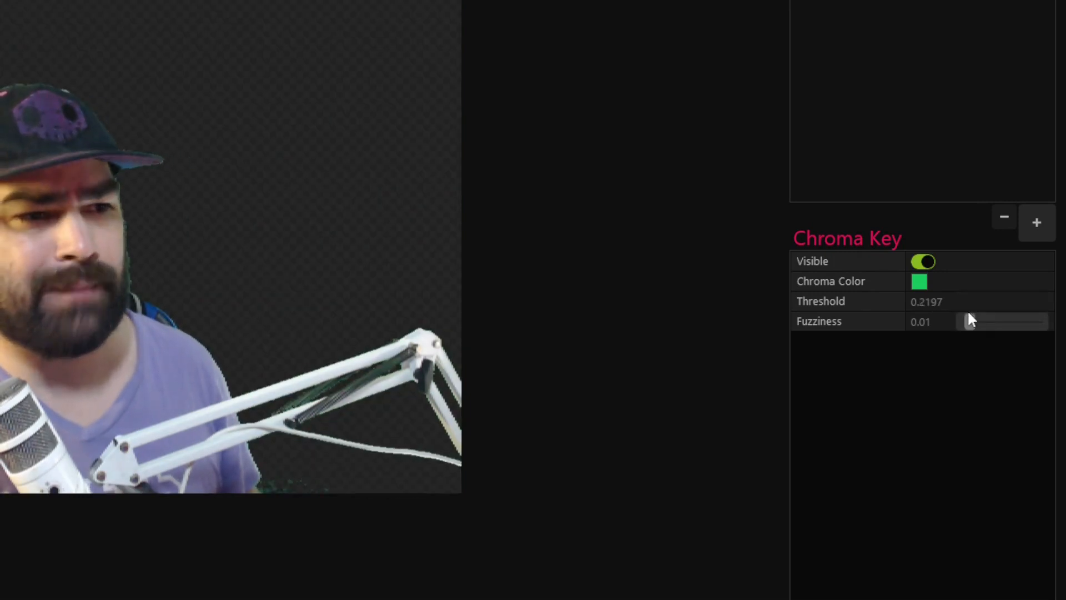
left_click_drag(971, 320, 981, 326)
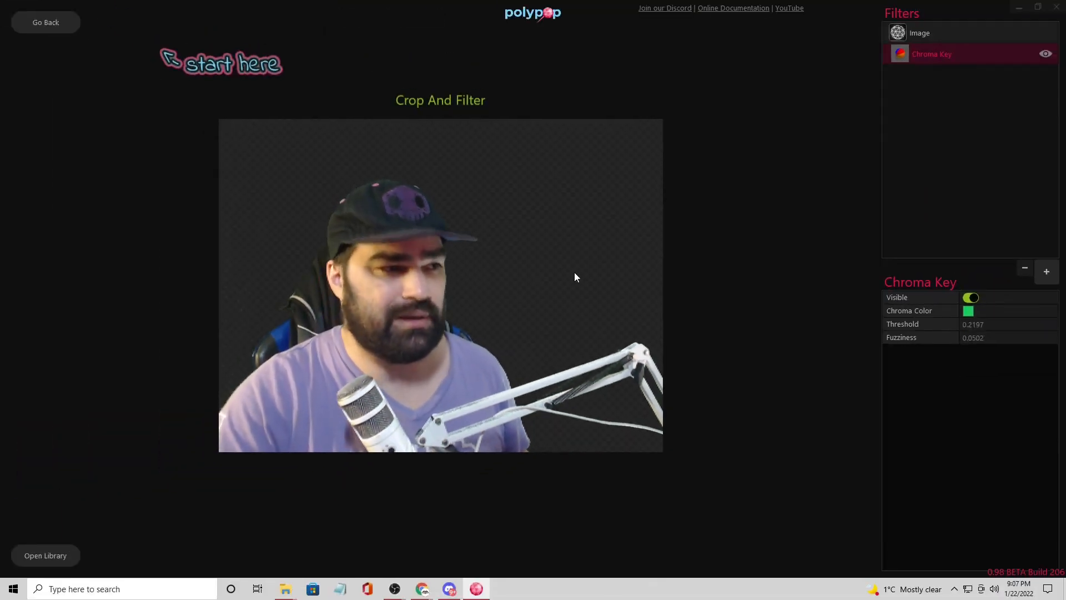
left_click(46, 22)
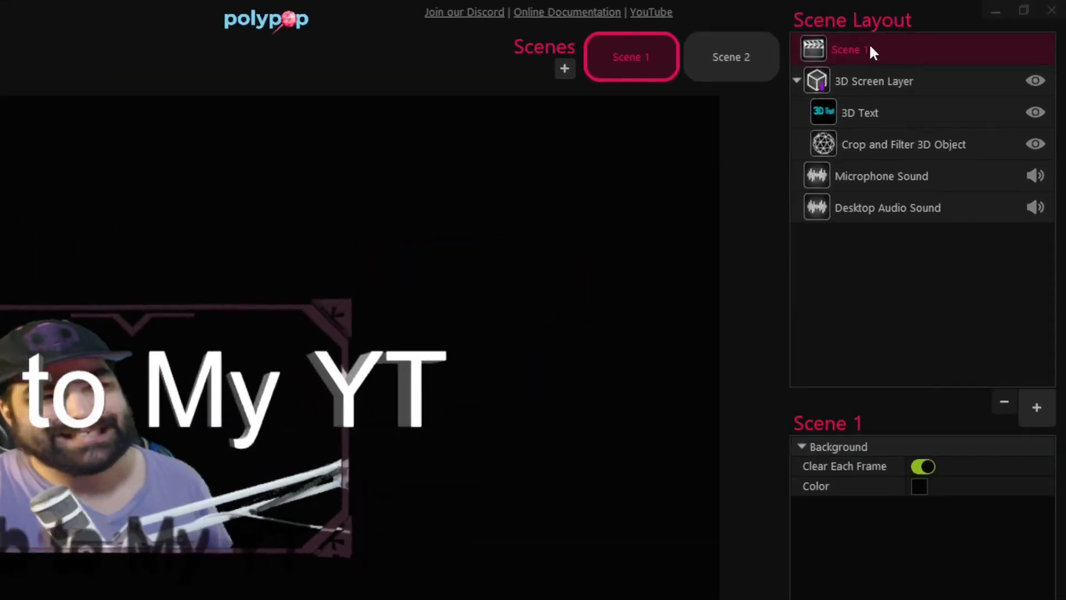
- Add a Glow effect to Scene 1's layout
left_click(1036, 408)
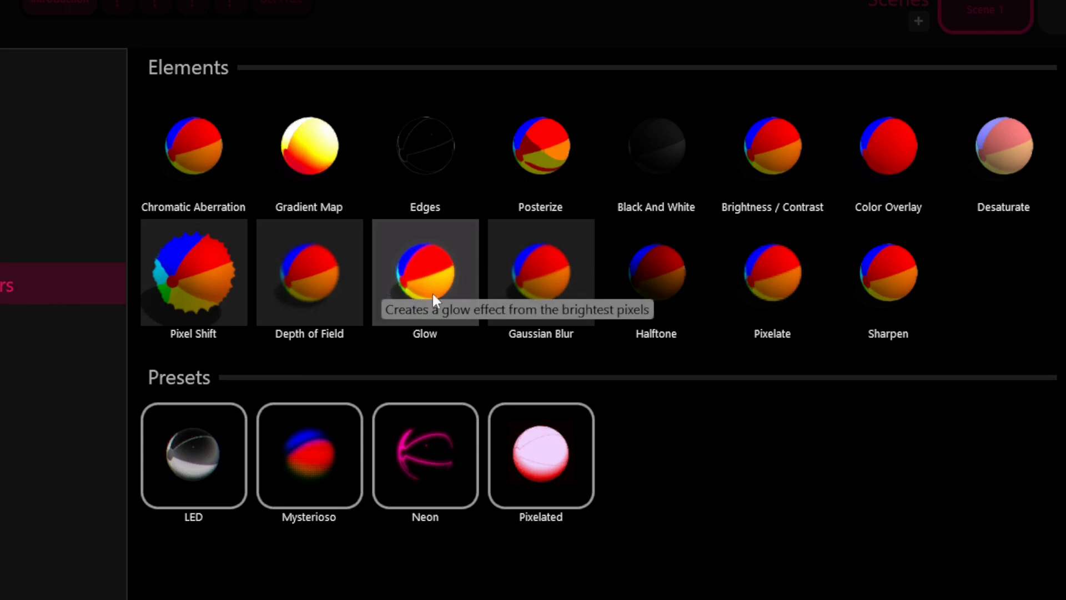
left_click(434, 276)
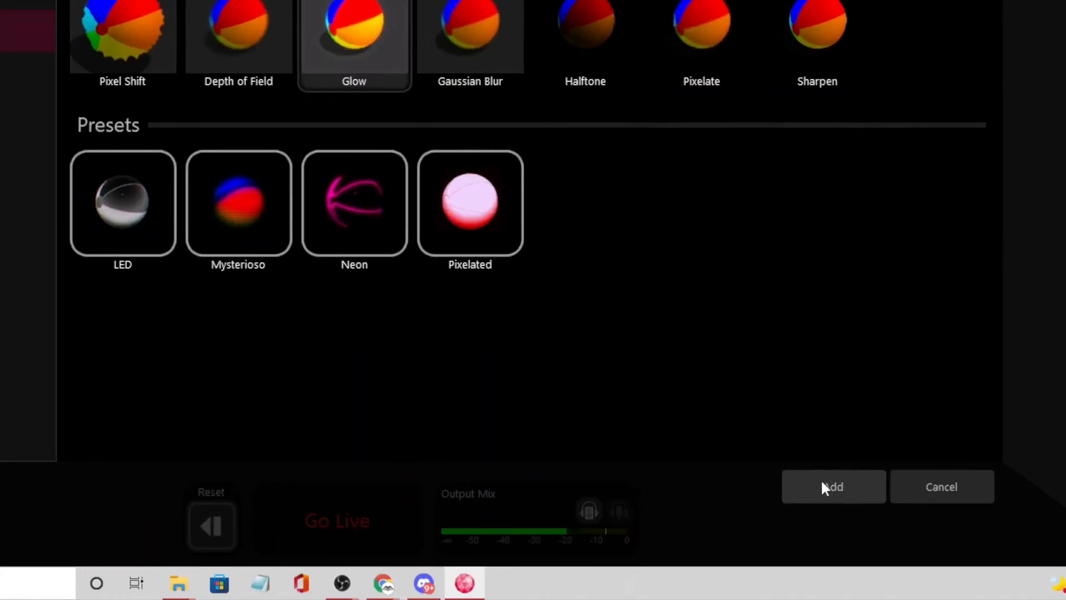
left_click(822, 484)
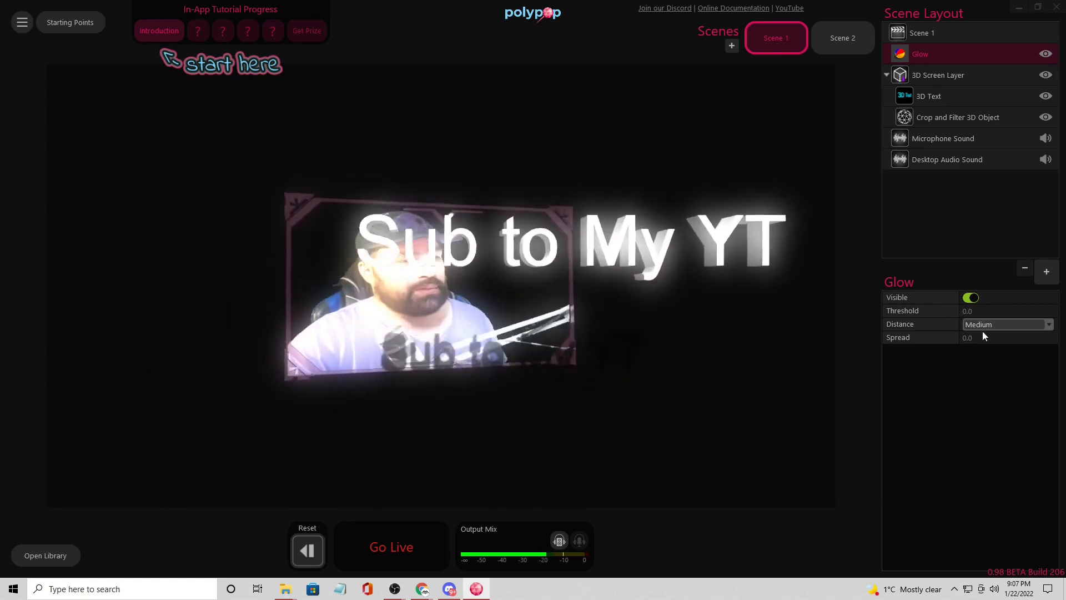
- Raise the HDR intensity of the Crop and Filter 3D Object's material color so the frame glows
mouse_move(990, 317)
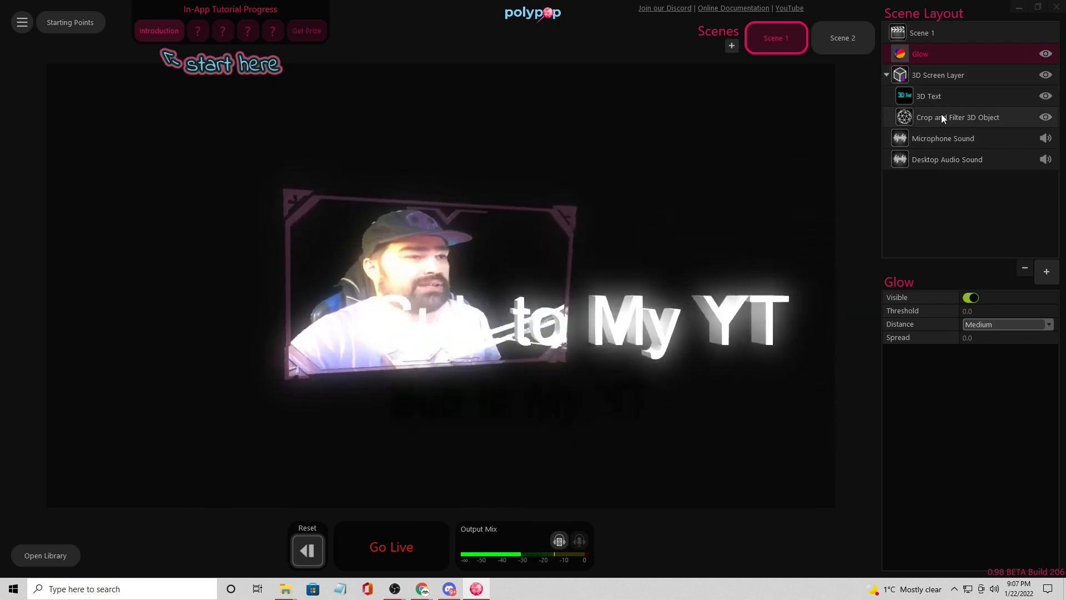
left_click(941, 115)
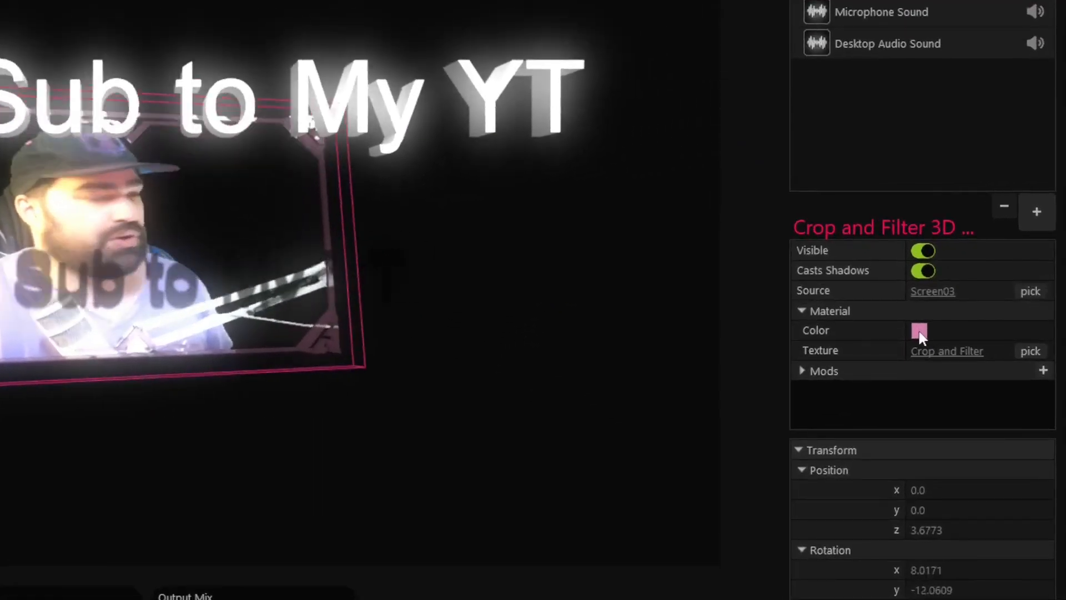
left_click(918, 331)
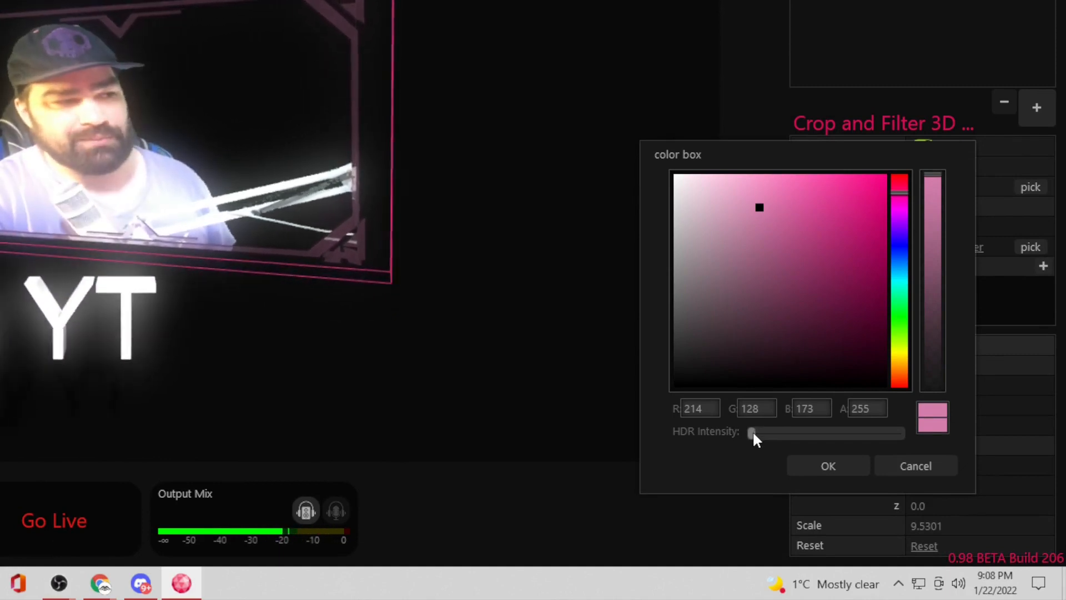
left_click_drag(753, 432, 780, 433)
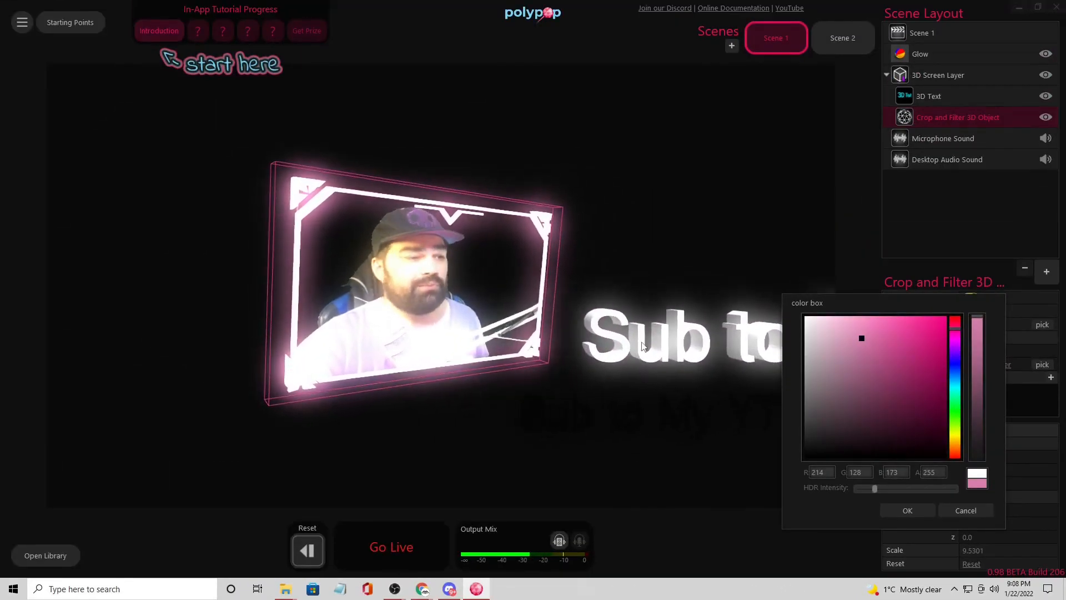
left_click(898, 511)
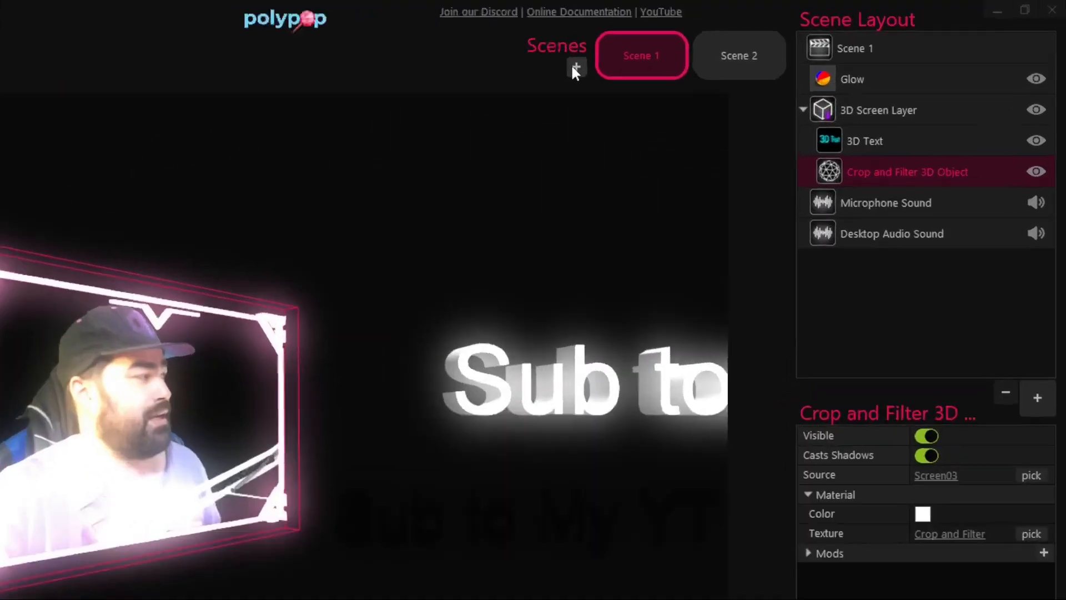
- Switch to Scene 2 and place the NDI Source from the library onto the canvas
left_click(755, 60)
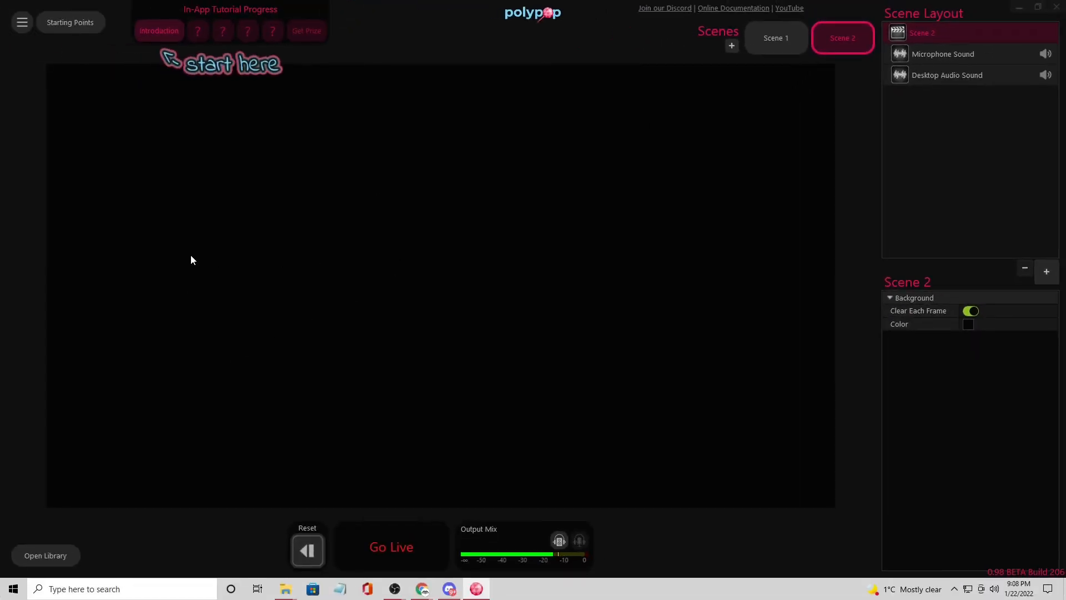
left_click(45, 555)
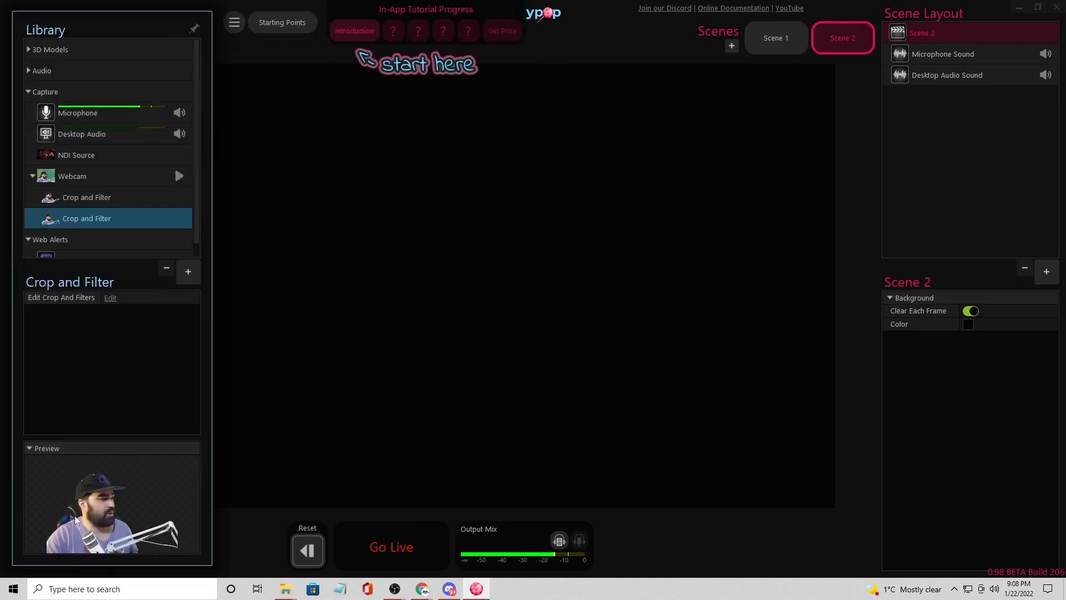
left_click(100, 157)
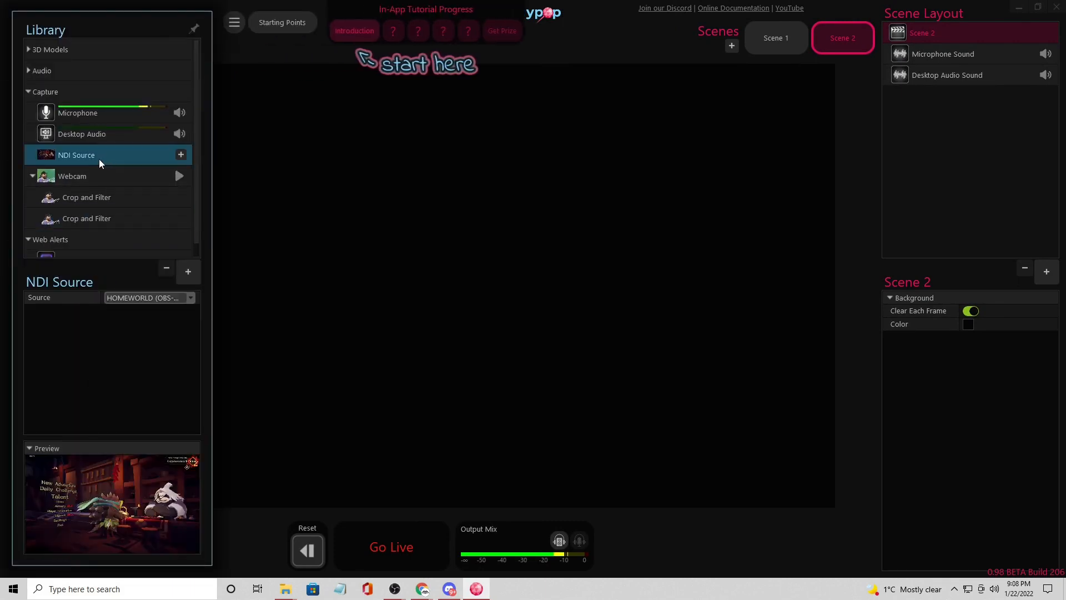
left_click_drag(92, 156, 465, 219)
left_click(488, 221)
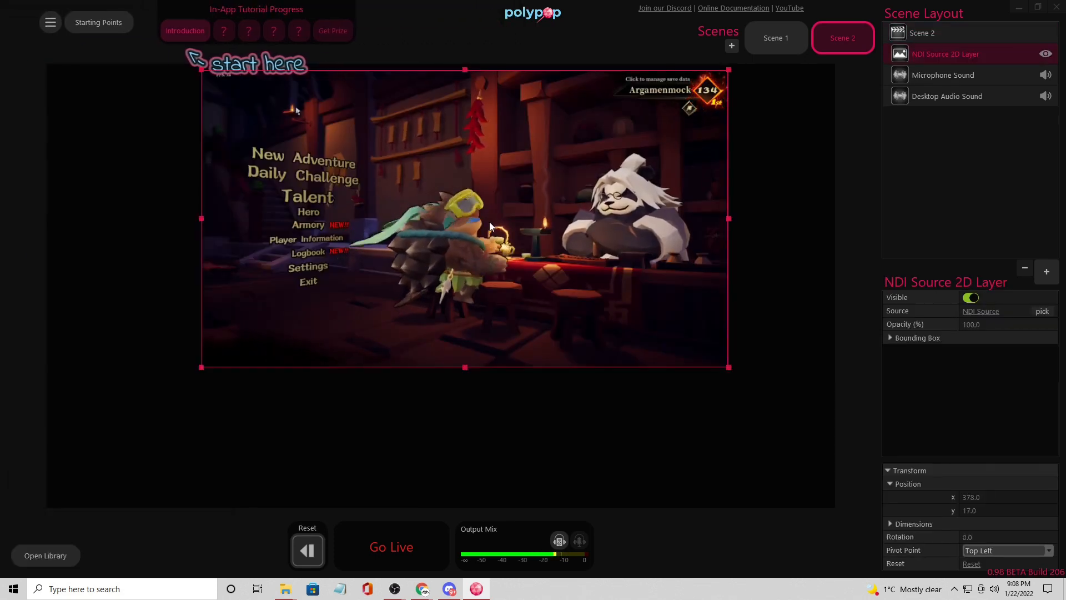
- Move and resize the NDI Source 2D layer so it fills the whole canvas
left_click_drag(317, 303, 476, 283)
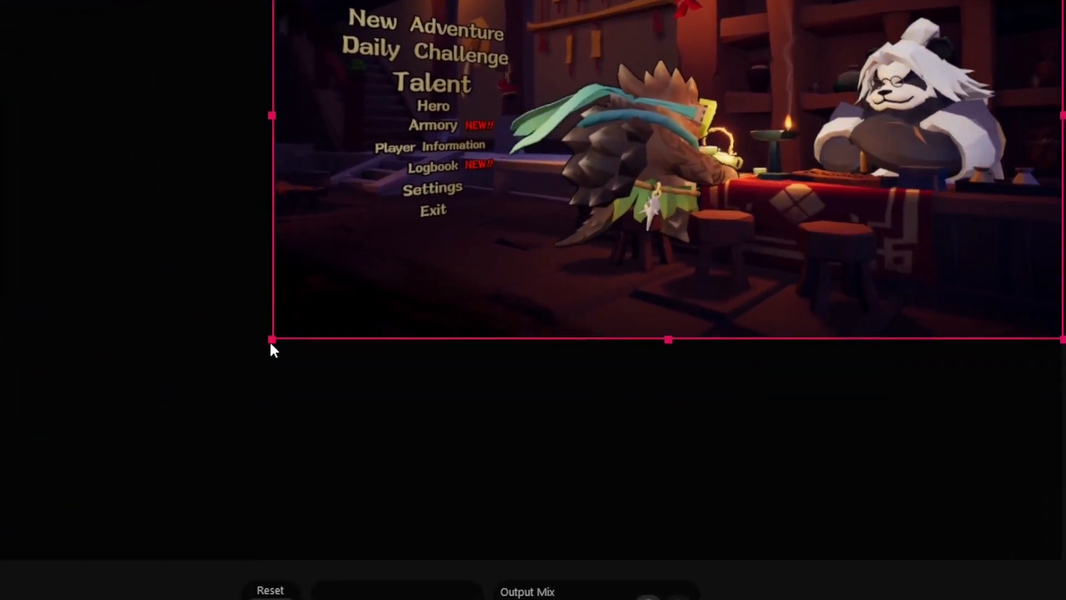
left_click_drag(263, 348, 0, 555)
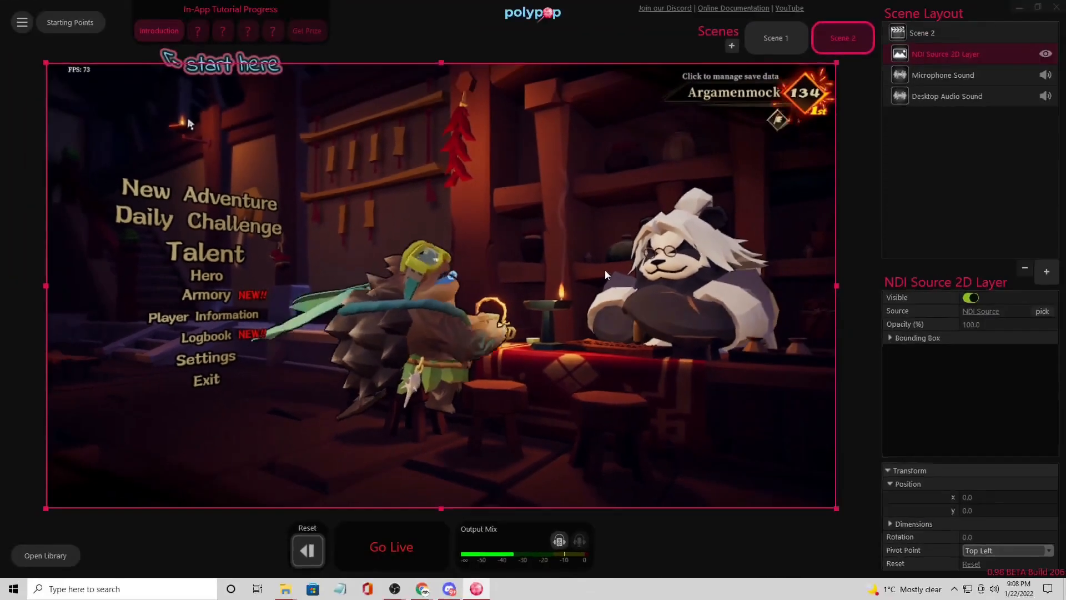
- Add a Gaussian Blur effect to Scene 2
left_click(917, 32)
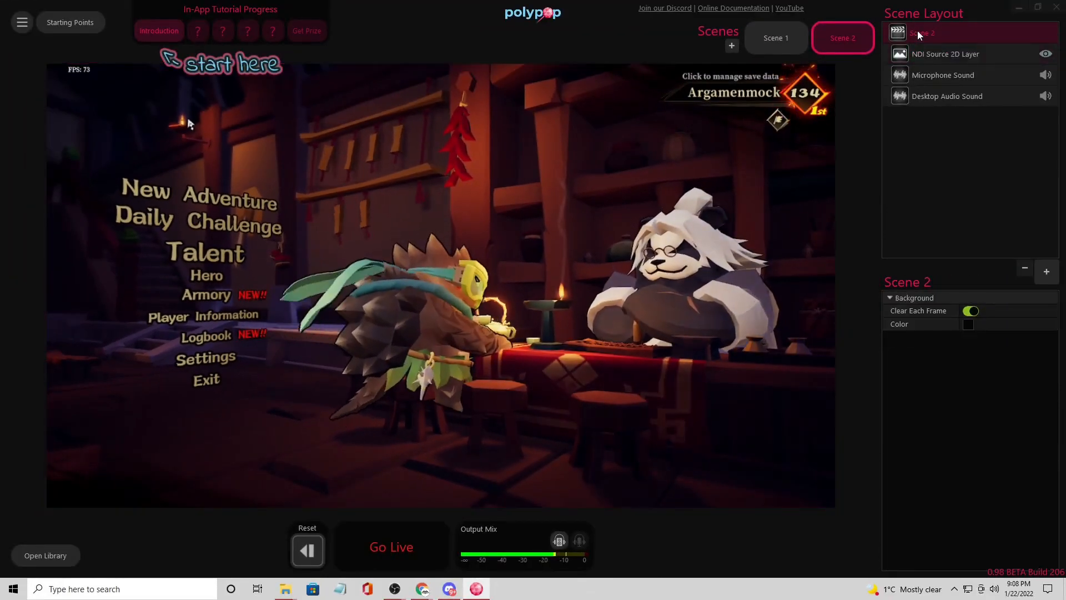
left_click(1047, 273)
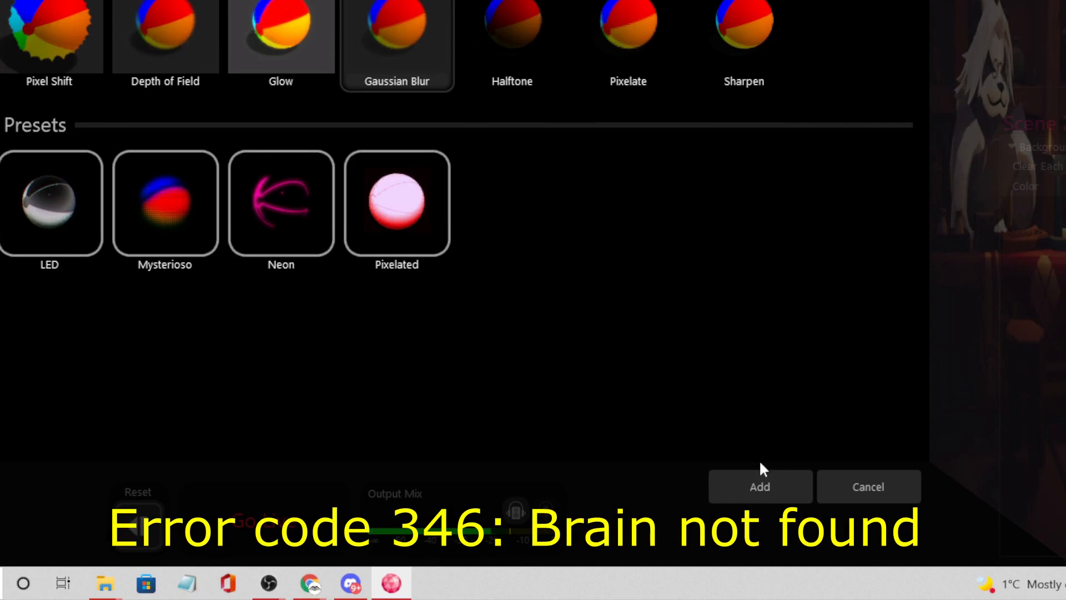
left_click(748, 485)
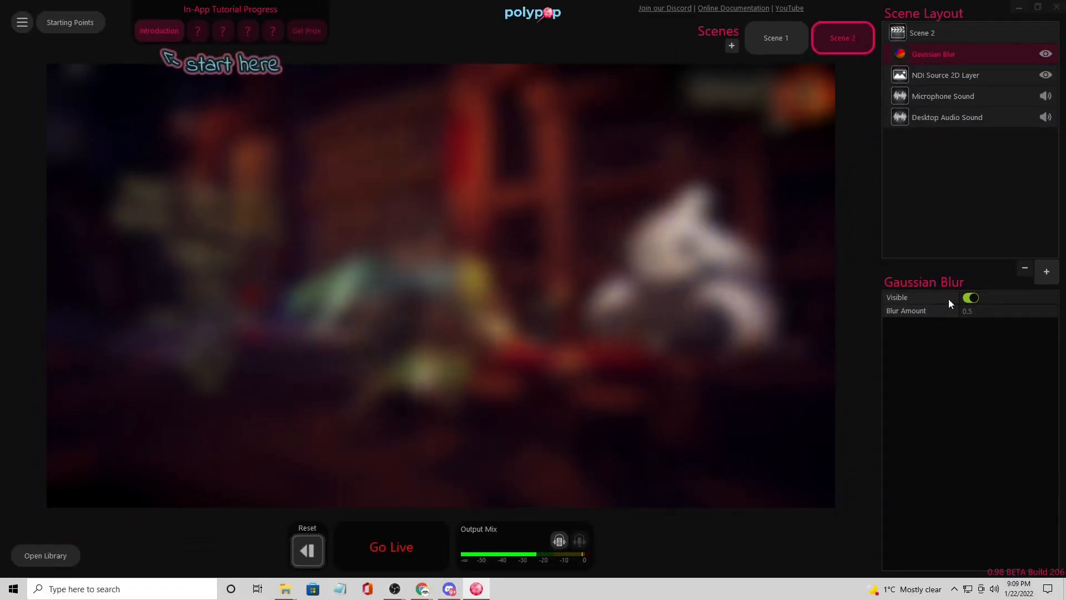
mouse_move(1021, 314)
left_mouse_down()
mouse_move(1007, 310)
mouse_move(1017, 311)
left_mouse_up()
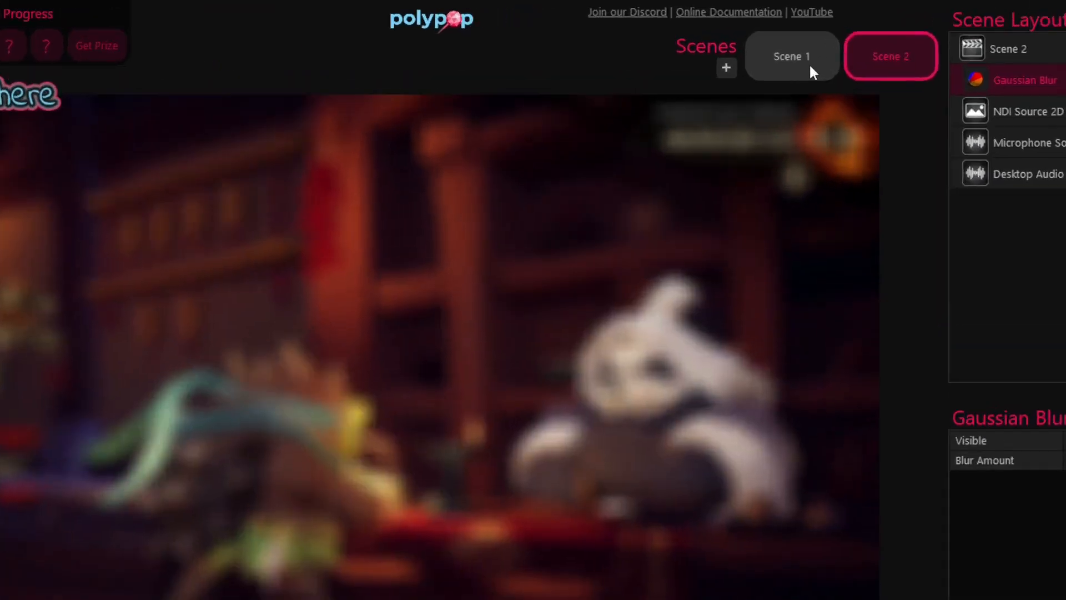
- Switch to Scene 1 and drag Scene 2 onto the canvas as a source
left_click(785, 43)
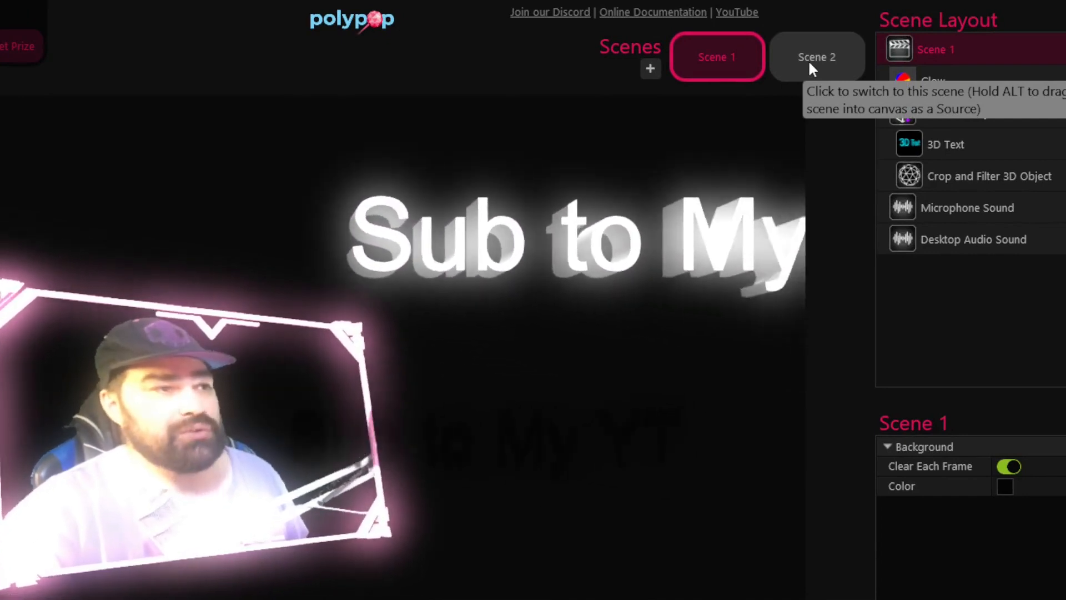
left_click_drag(808, 52, 351, 389)
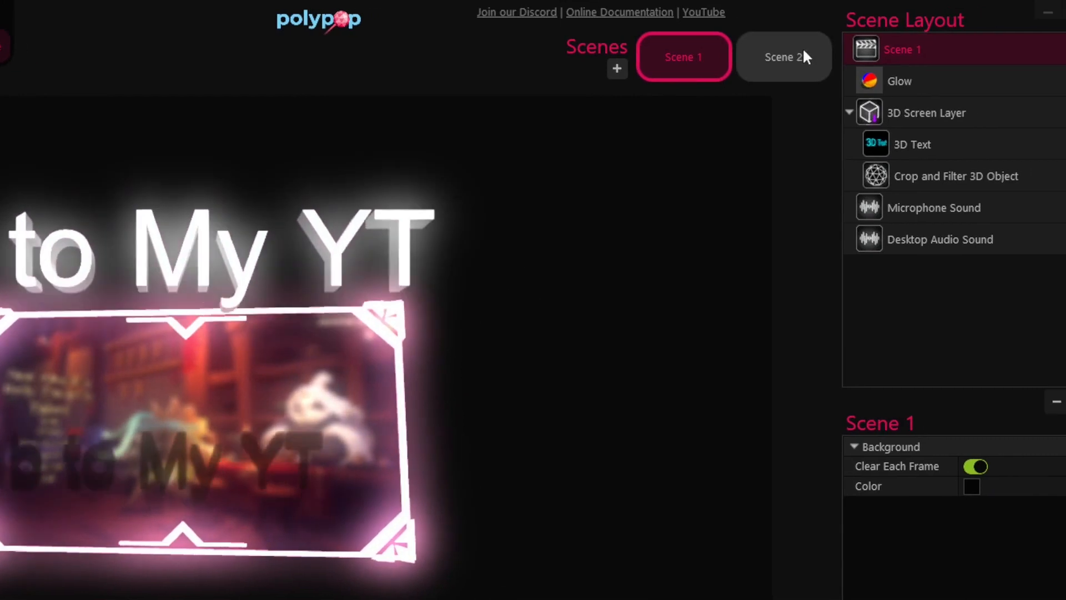
left_click_drag(773, 52, 561, 288)
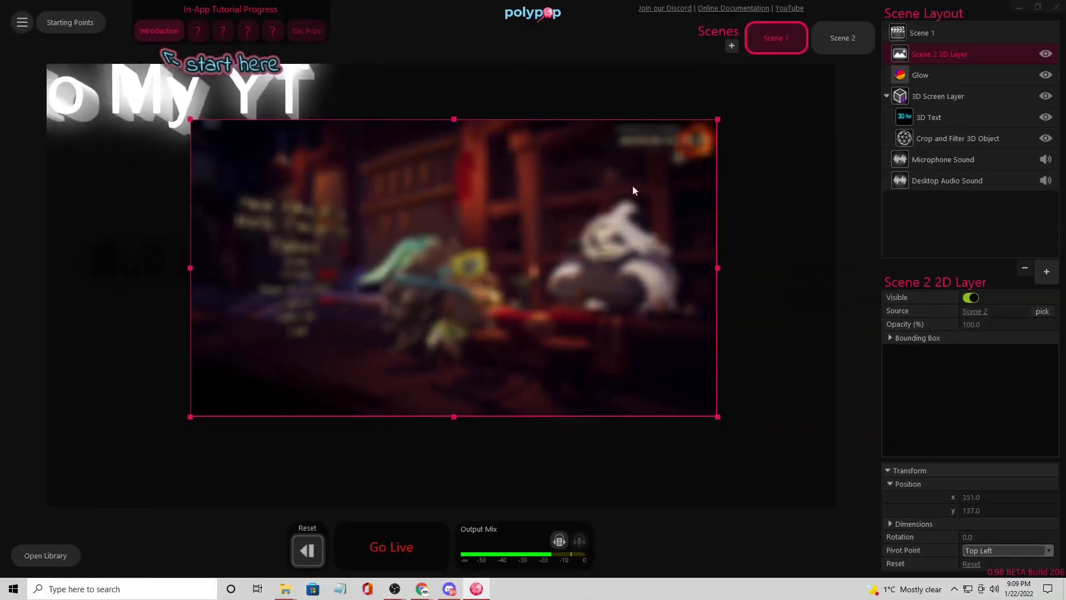
- Move and resize the Scene 2 2D layer so it fills the whole Scene 1 canvas
left_click_drag(717, 120, 837, 78)
left_click_drag(630, 245, 510, 308)
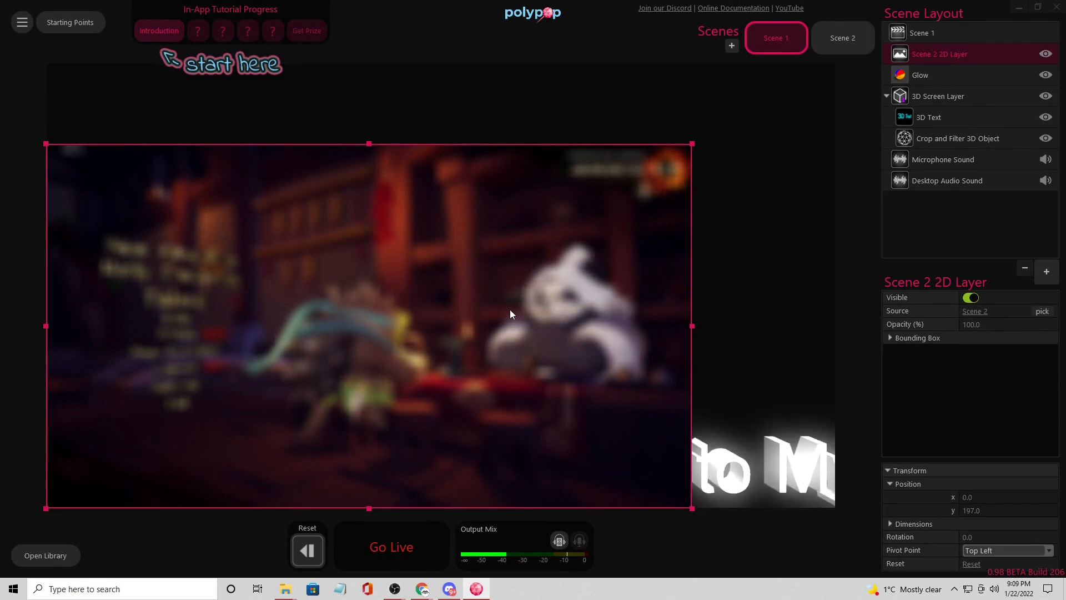
left_click(696, 147)
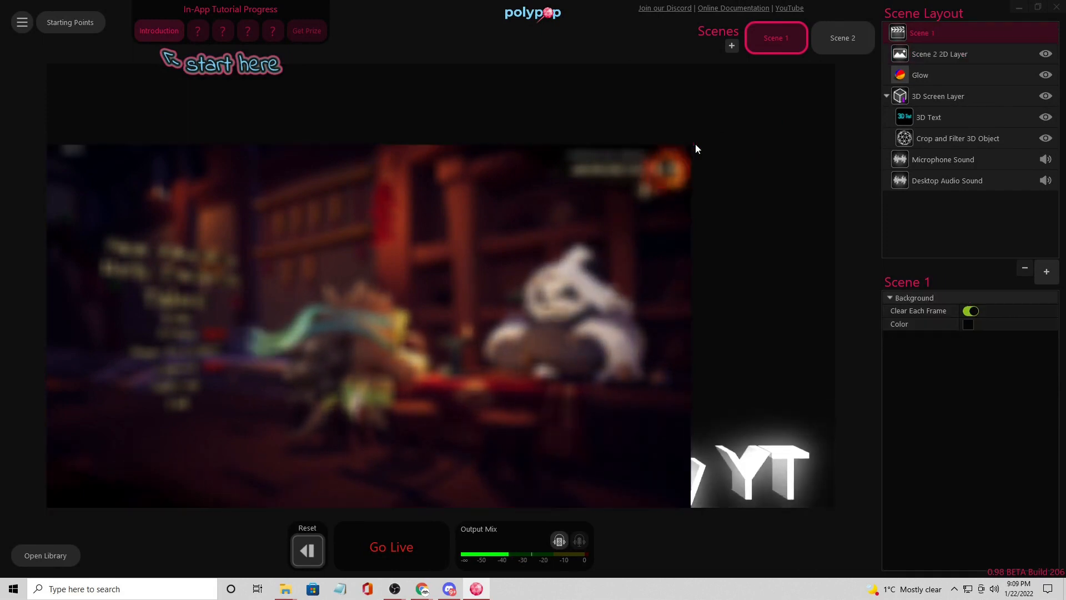
left_click(675, 166)
left_click_drag(690, 146, 839, 79)
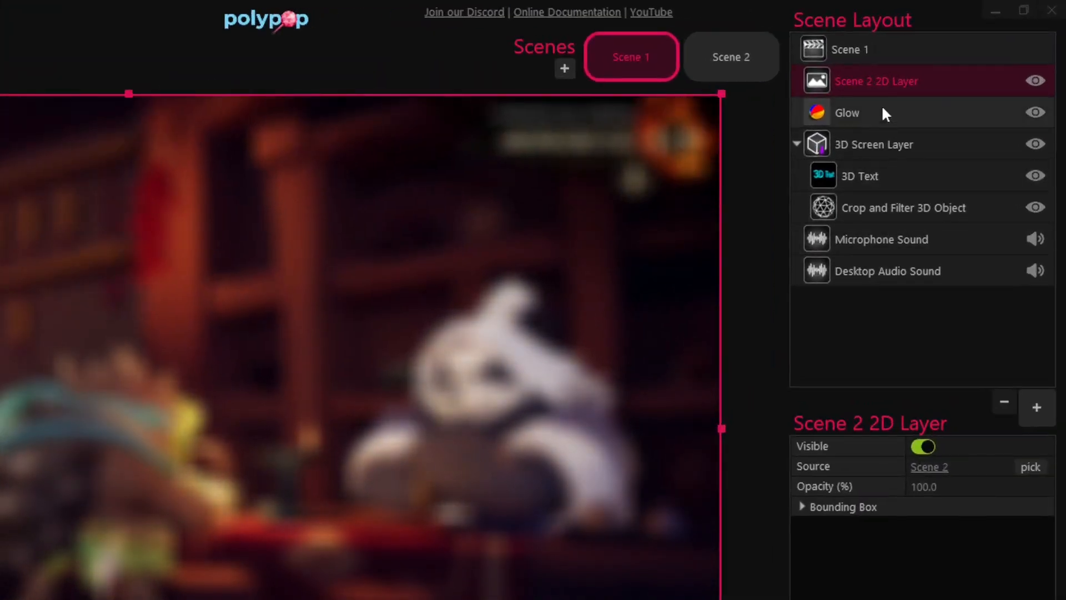
- Reorder the Scene 2 2D layer down the layer list, placing it below Microphone Sound, behind the other visuals
left_click_drag(881, 79, 885, 232)
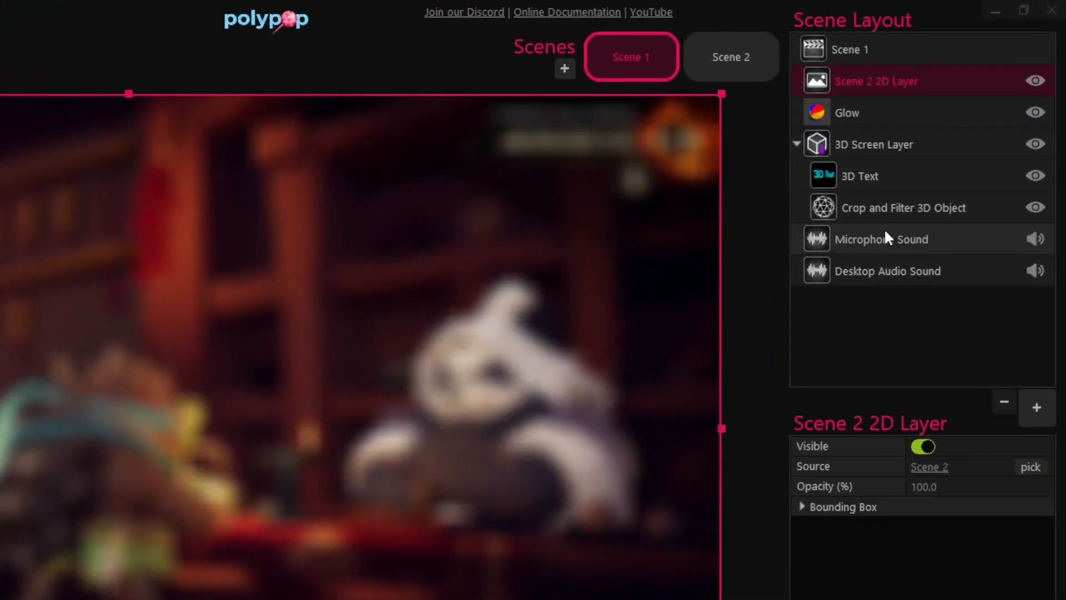
left_click_drag(858, 84, 873, 218)
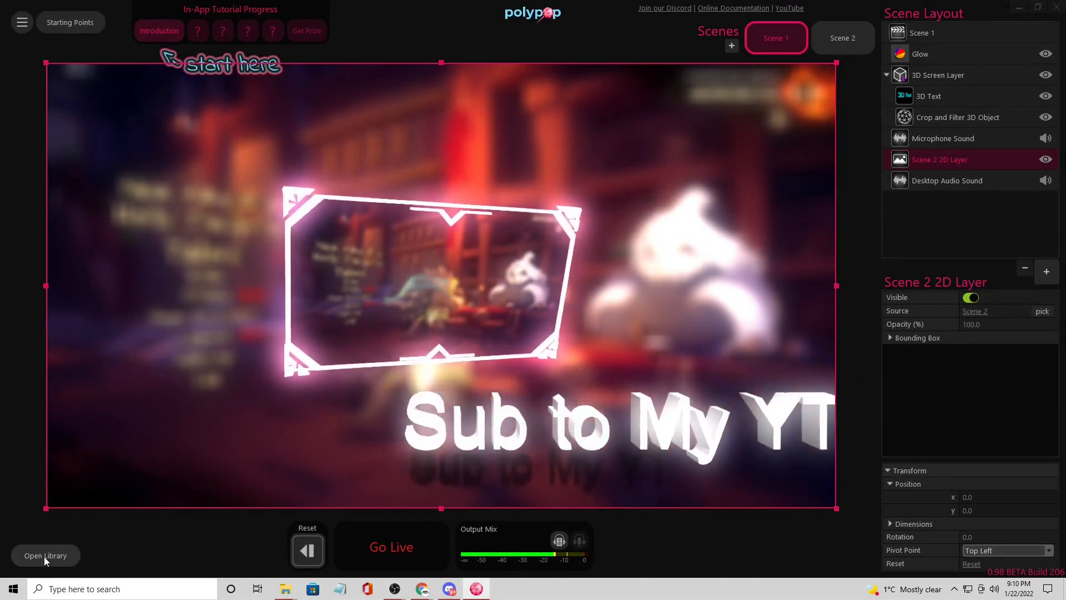
- Open the library, select the webcam's first Crop and Filter item, and return to the canvas
left_click(45, 555)
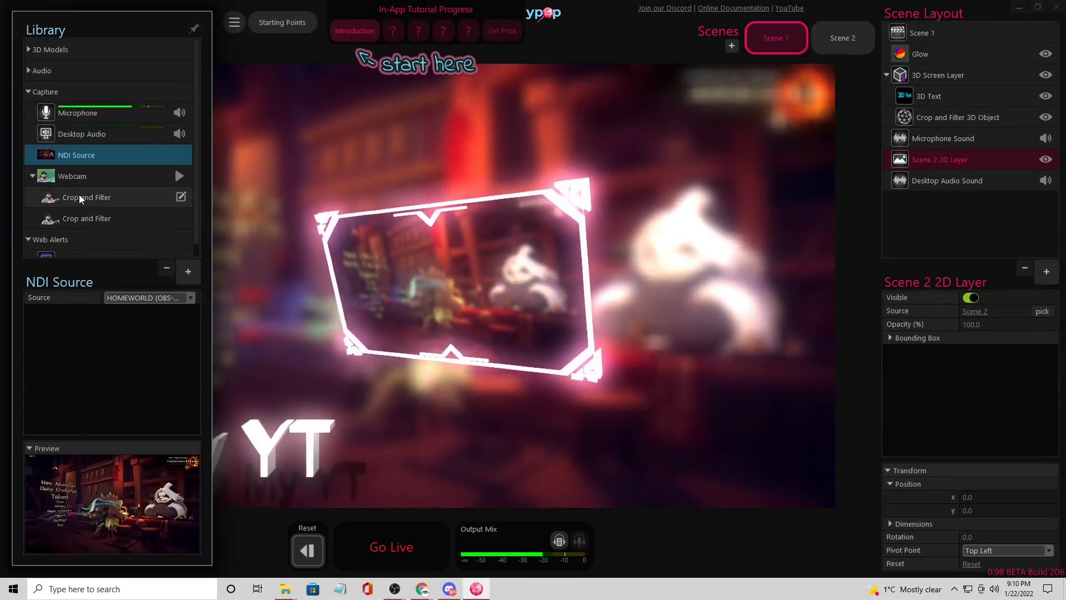
left_click(81, 197)
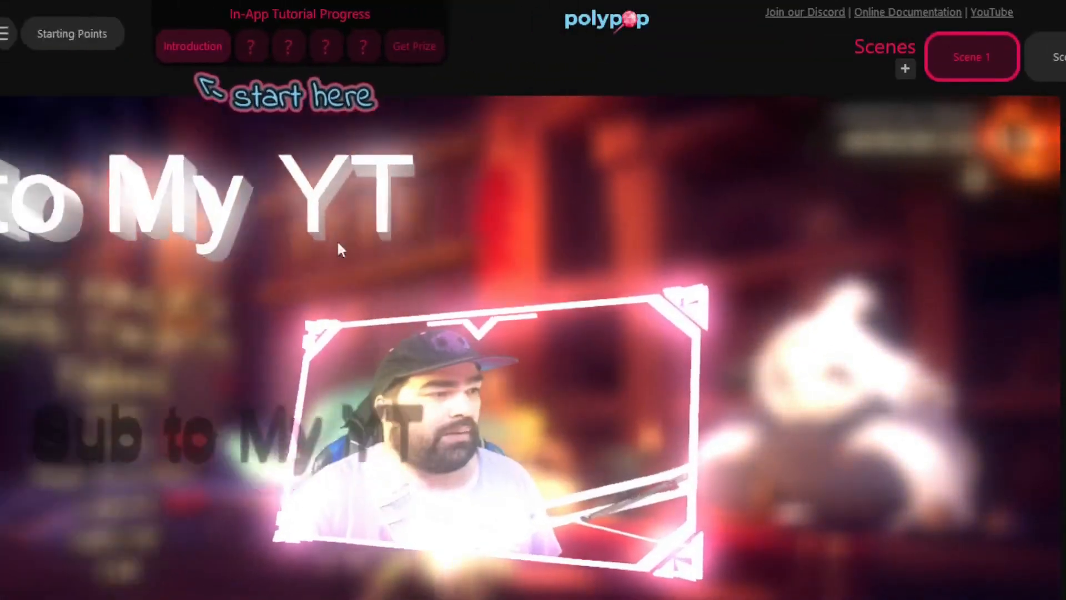
left_click(526, 250)
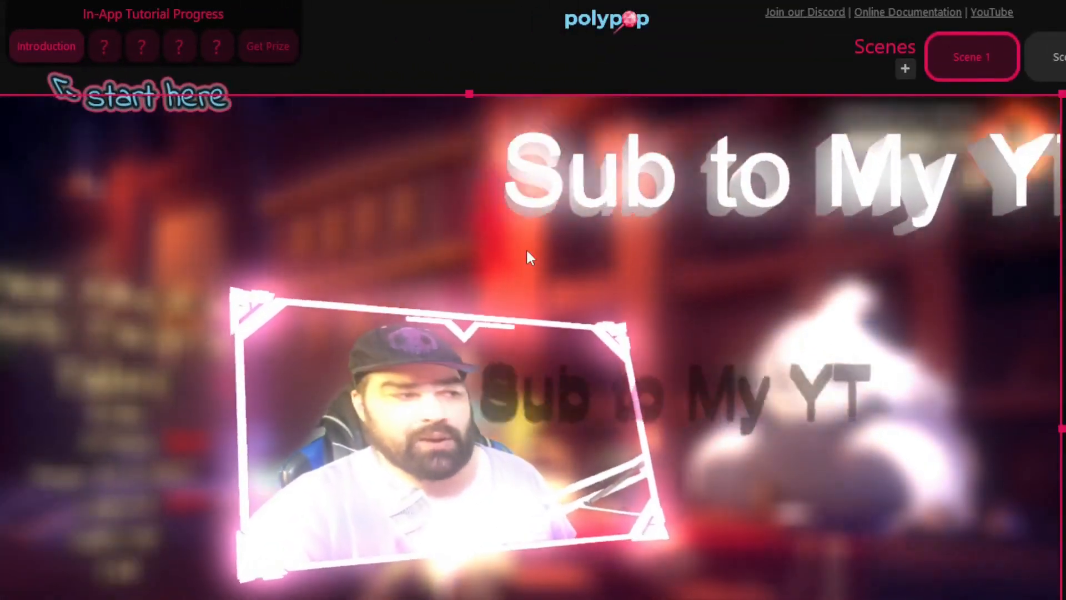